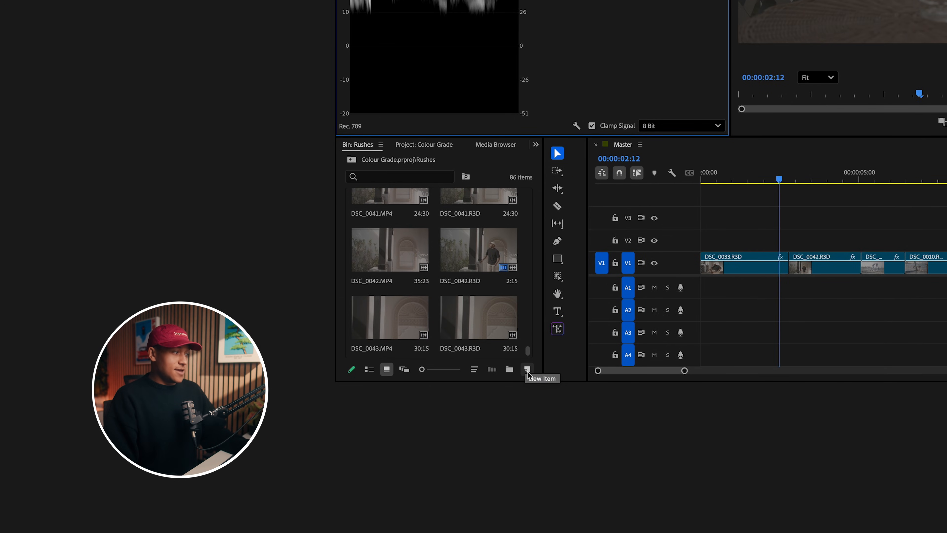
- Create a new adjustment layer in the Rushes bin and place it on track V2 above the clips in the Master sequence
left_click(528, 370)
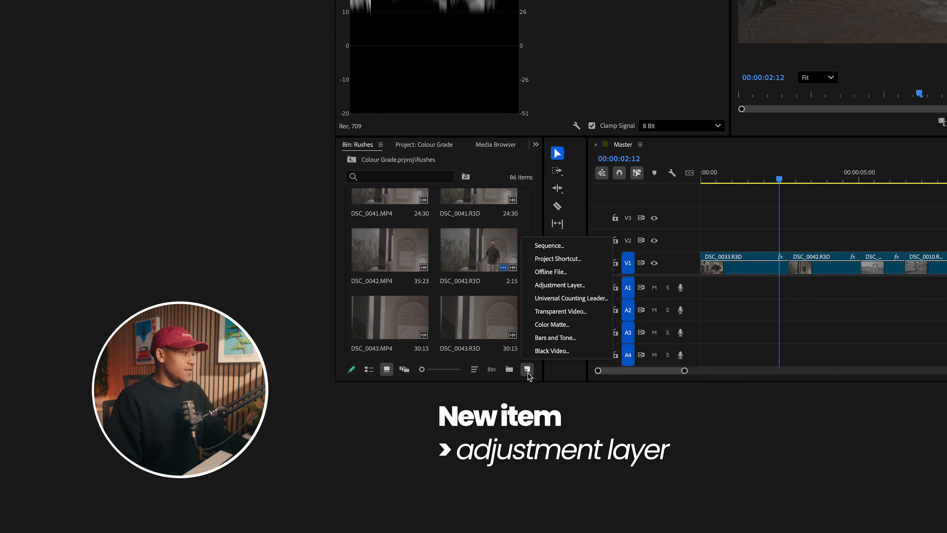
left_click(559, 284)
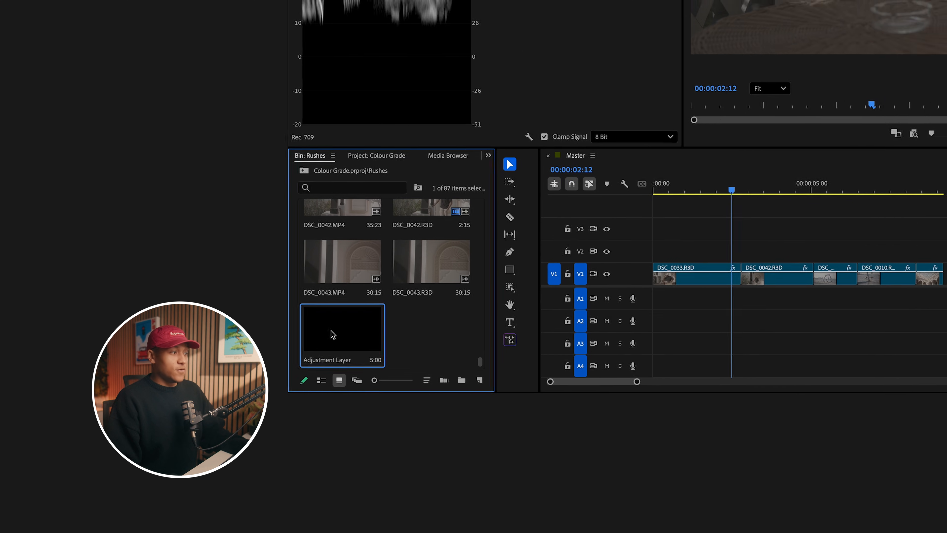
left_click_drag(381, 324, 710, 243)
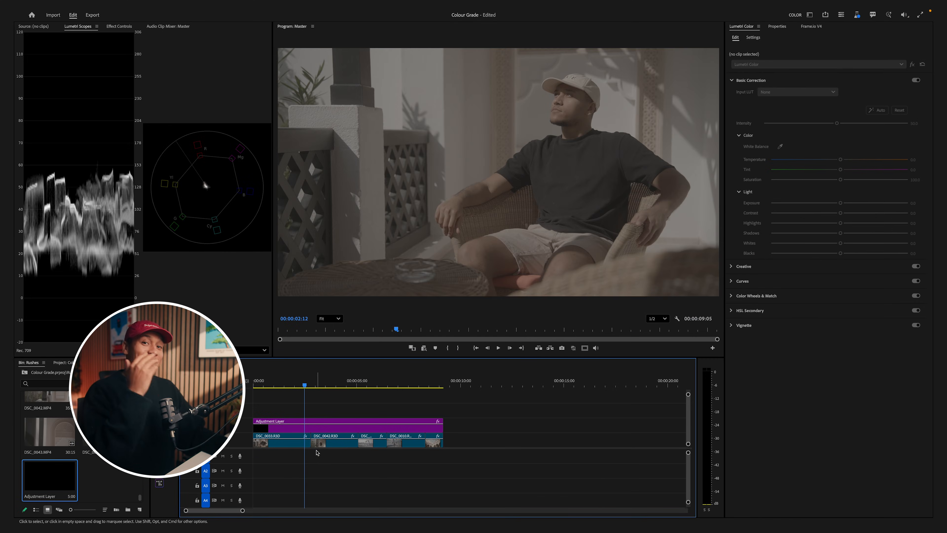
- Apply the Daddy's Sause ZR LUT as the Creative look on the adjustment layer, with intensity at about 100
left_click(314, 431)
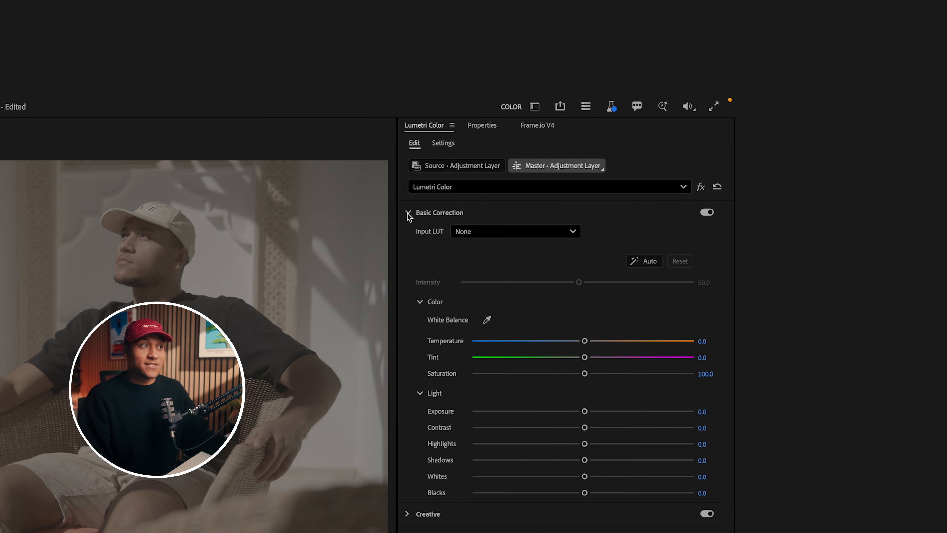
left_click(408, 213)
left_click(408, 237)
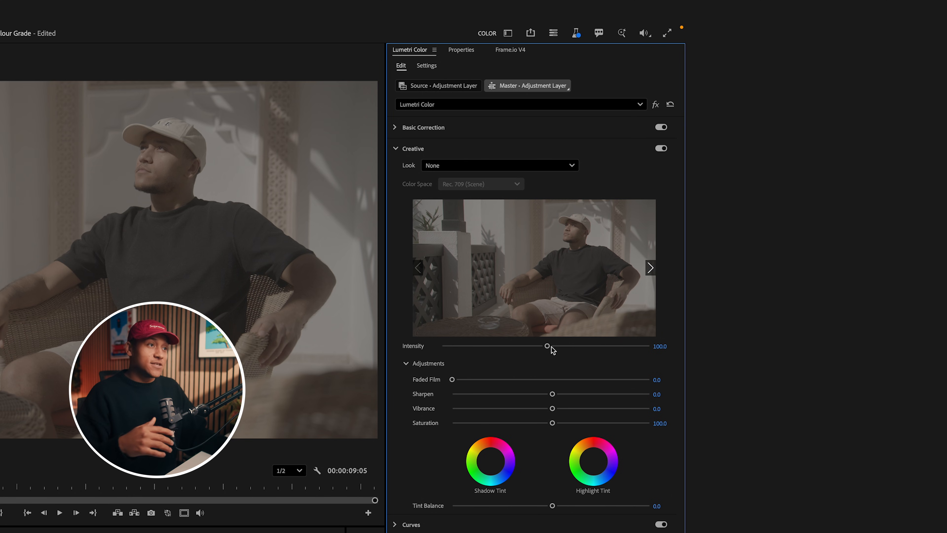
left_click(496, 165)
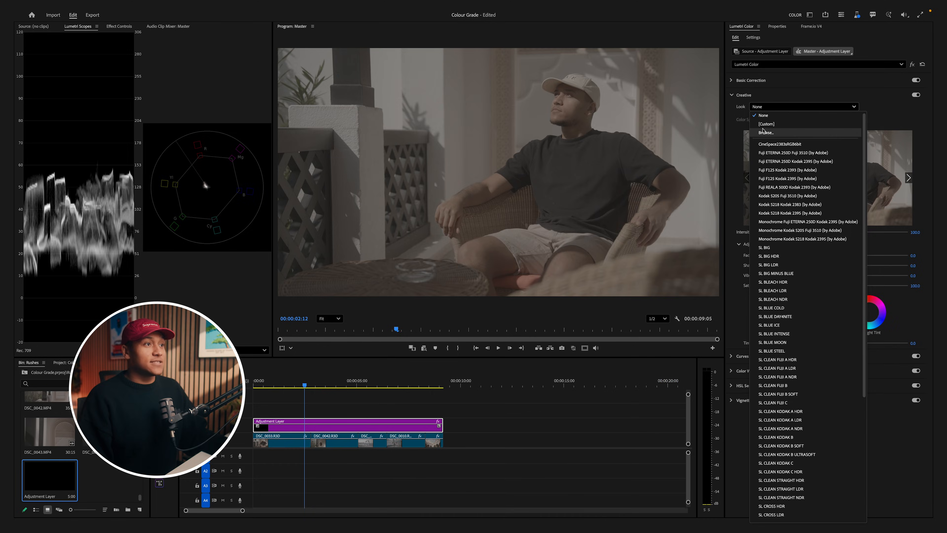
left_click(763, 131)
double_click(401, 134)
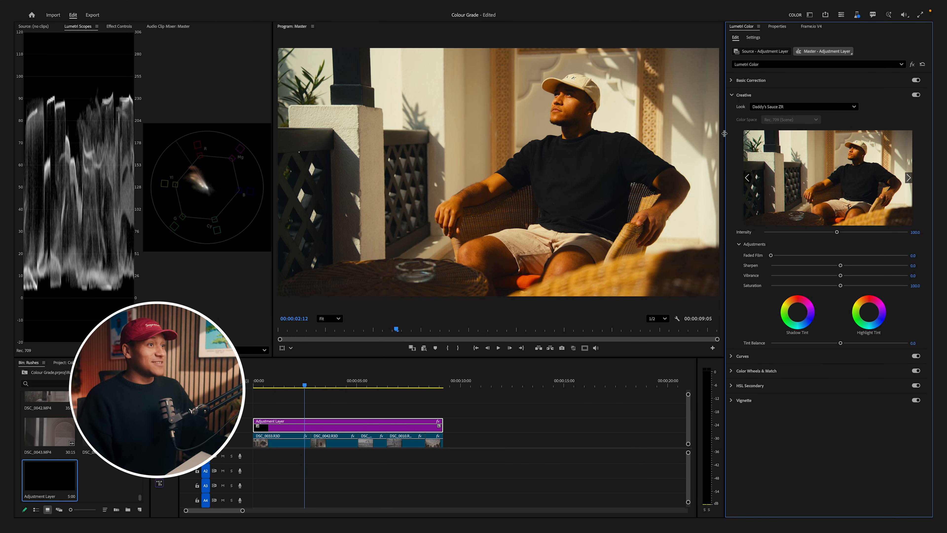
mouse_move(837, 233)
left_mouse_down()
mouse_move(824, 234)
mouse_move(839, 234)
left_mouse_up()
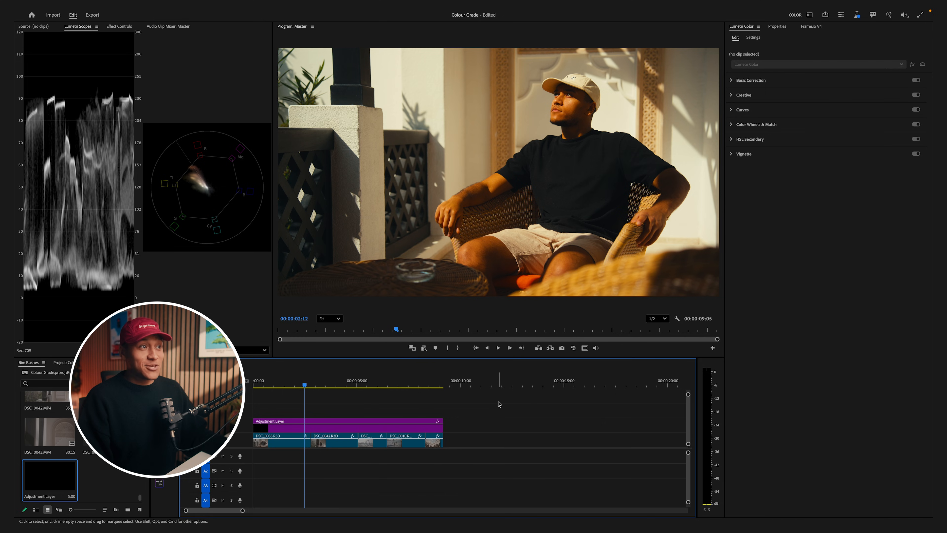
- In Basic Correction for the first clip, DSC_0033.R3D, set Shadows to 13.8 and Highlights to -8.1
left_click(732, 82)
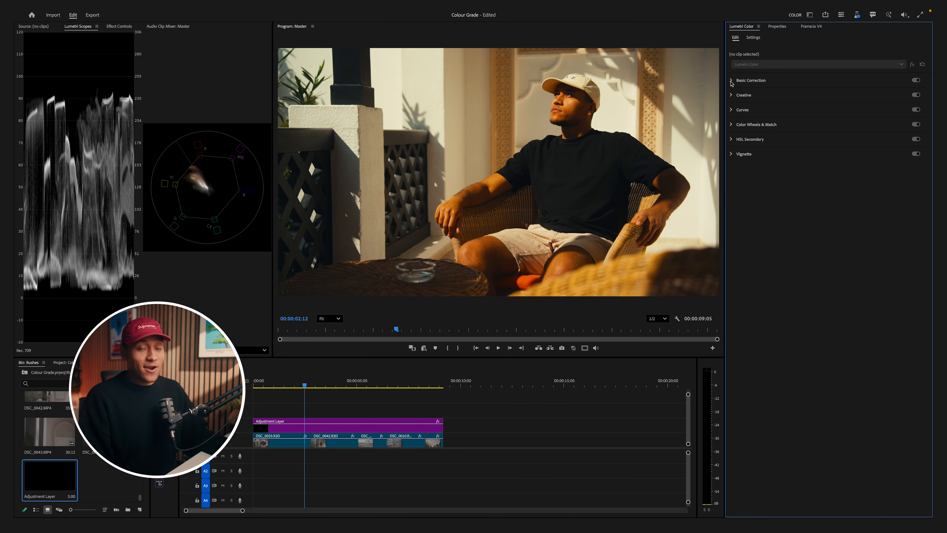
left_click(731, 81)
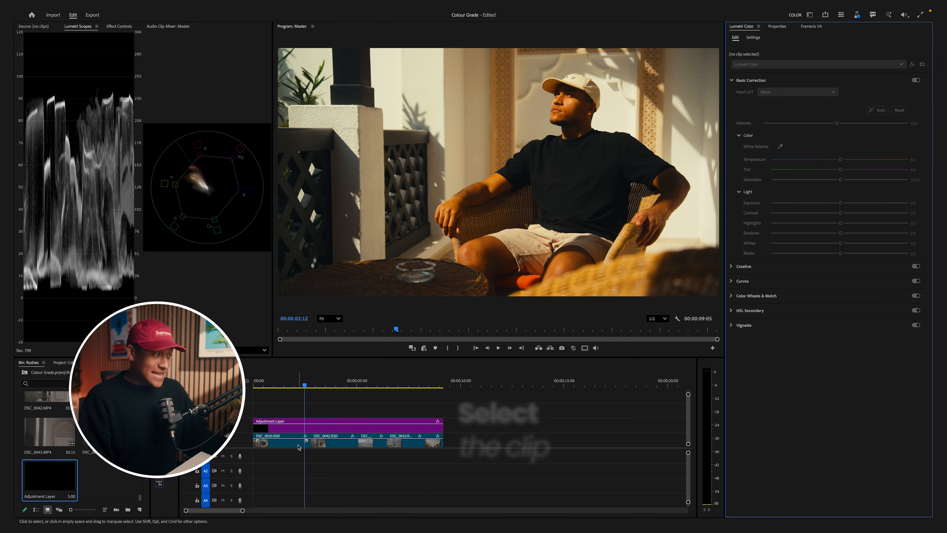
left_click(298, 444)
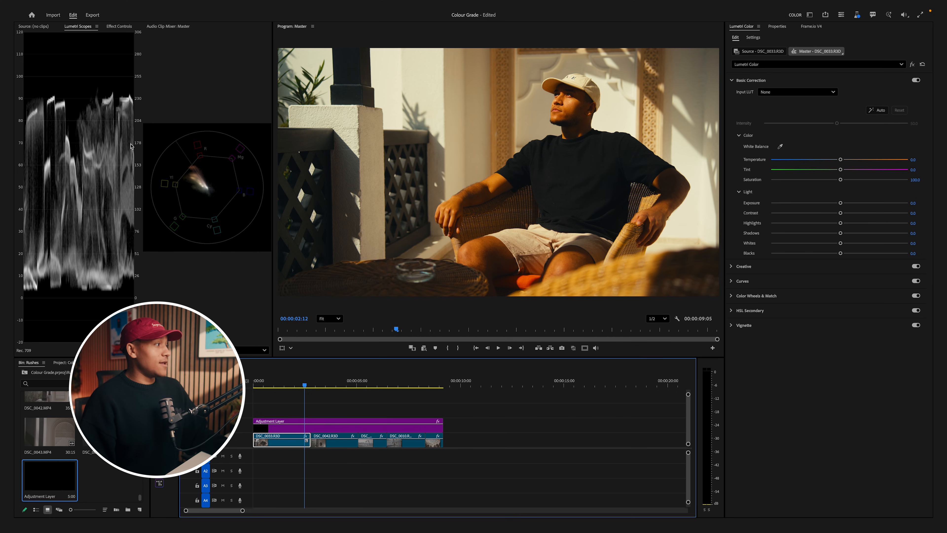
left_click_drag(840, 253, 849, 235)
key("super+z")
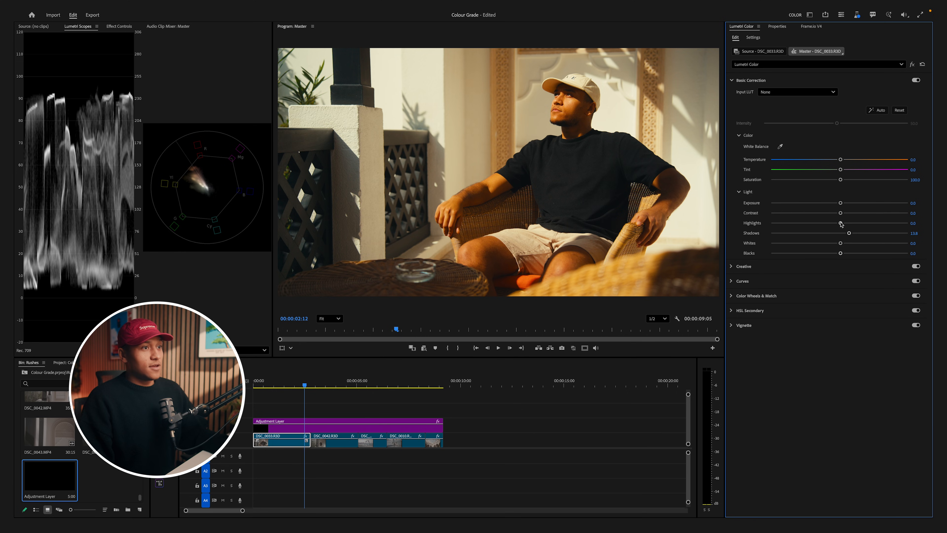
left_click_drag(841, 224, 834, 224)
- White-balance DSC_0033.R3D by sampling the white walls, and fine-tune the temperature to -2.9
left_click(676, 188)
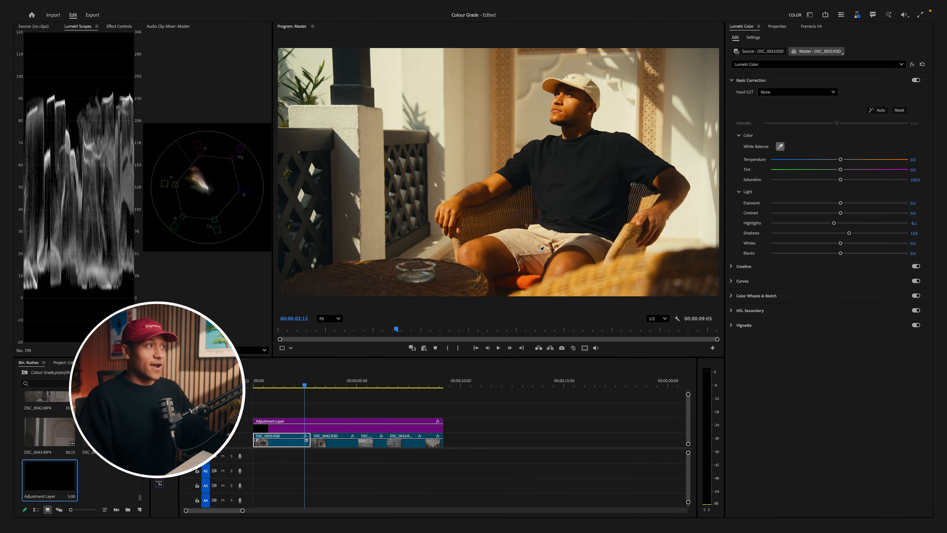
left_click(540, 251)
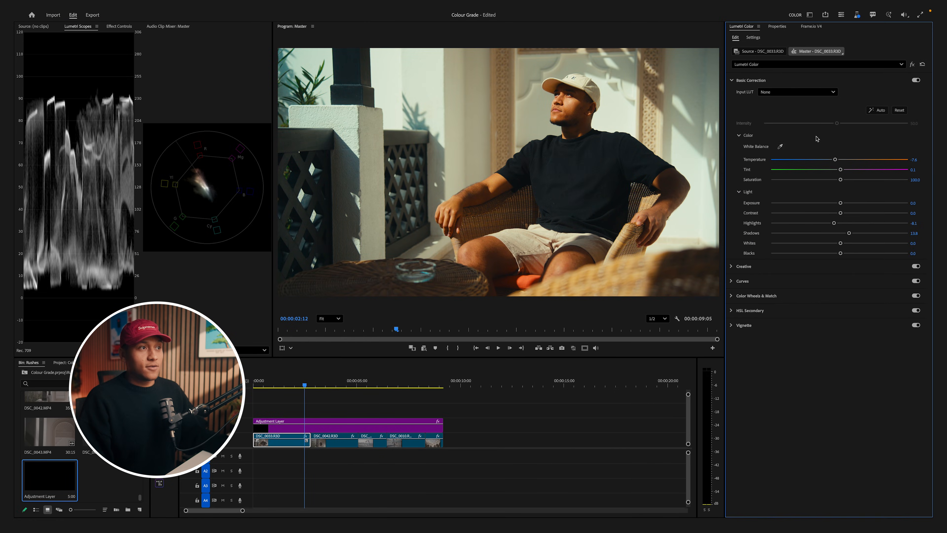
left_click(347, 124)
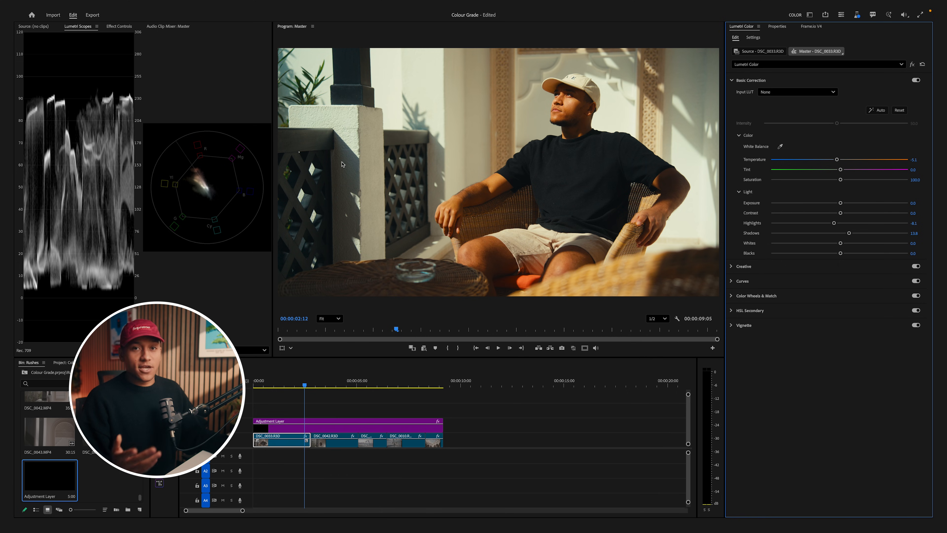
left_click_drag(837, 159, 838, 161)
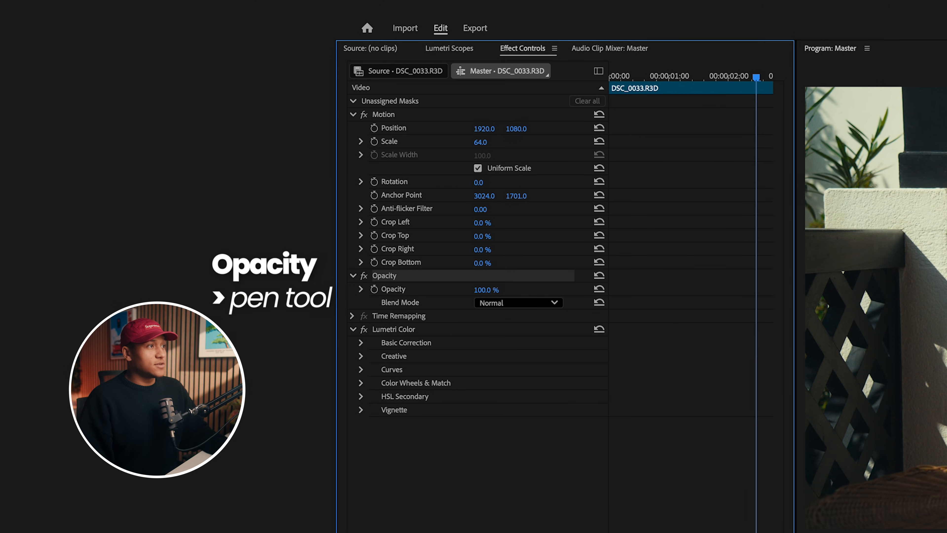
- Draw a closed triangular opacity mask with the Pen tool on the man's cheek in DSC_0033.R3D
left_click(940, 276)
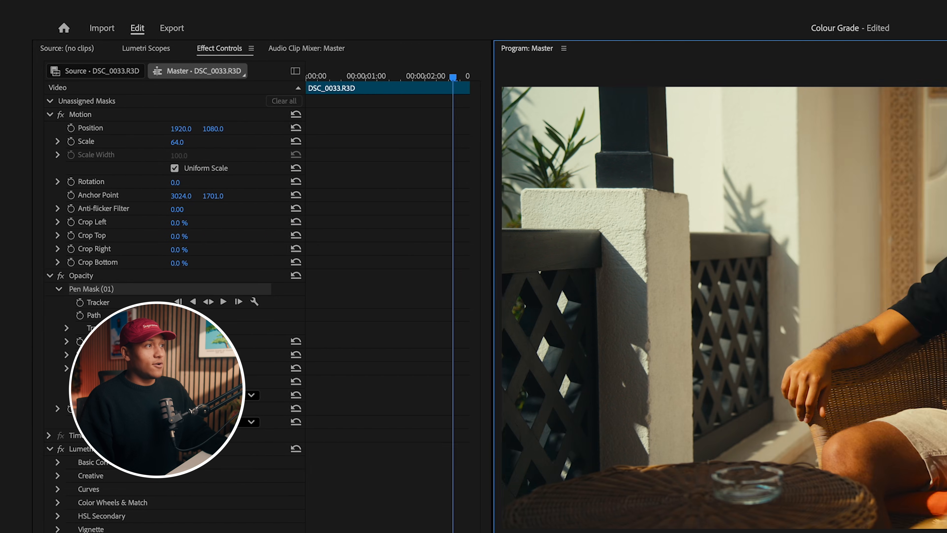
left_click(779, 188)
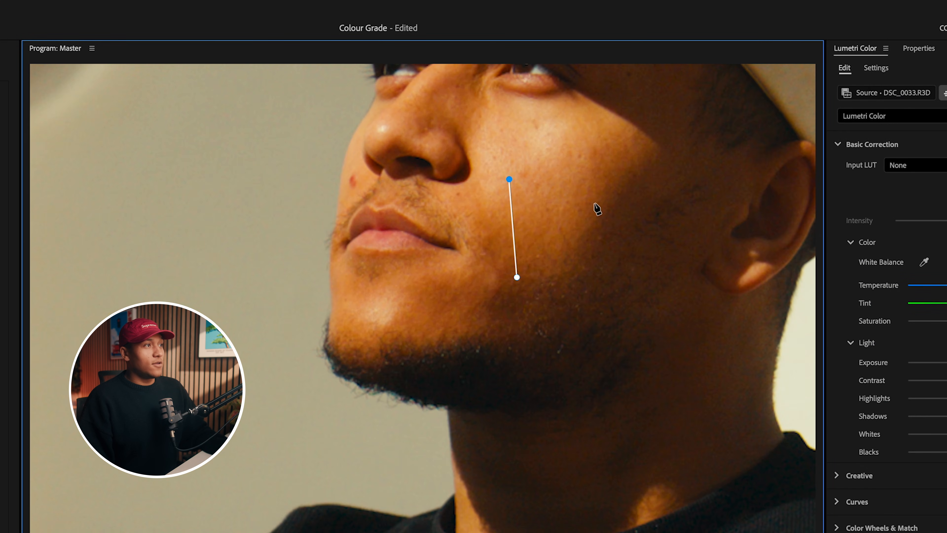
left_click(610, 208)
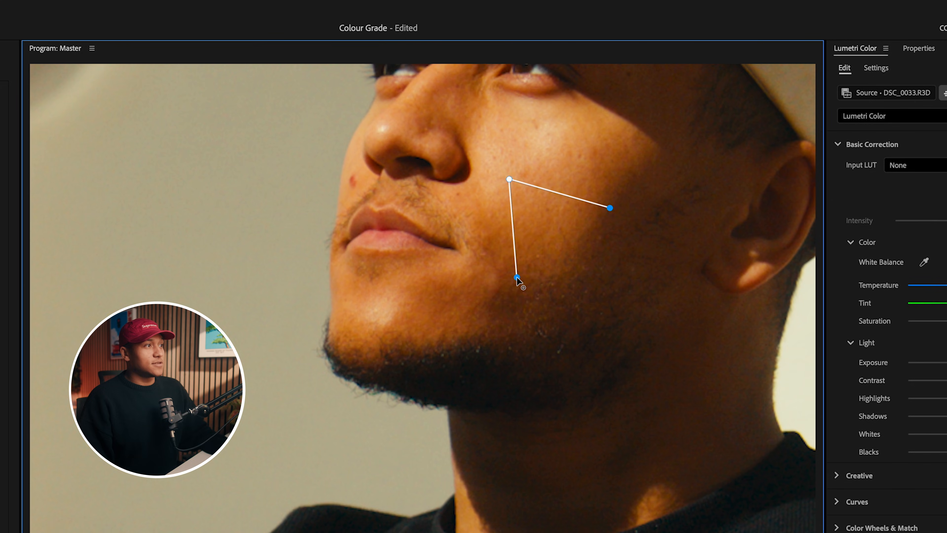
left_click(516, 278)
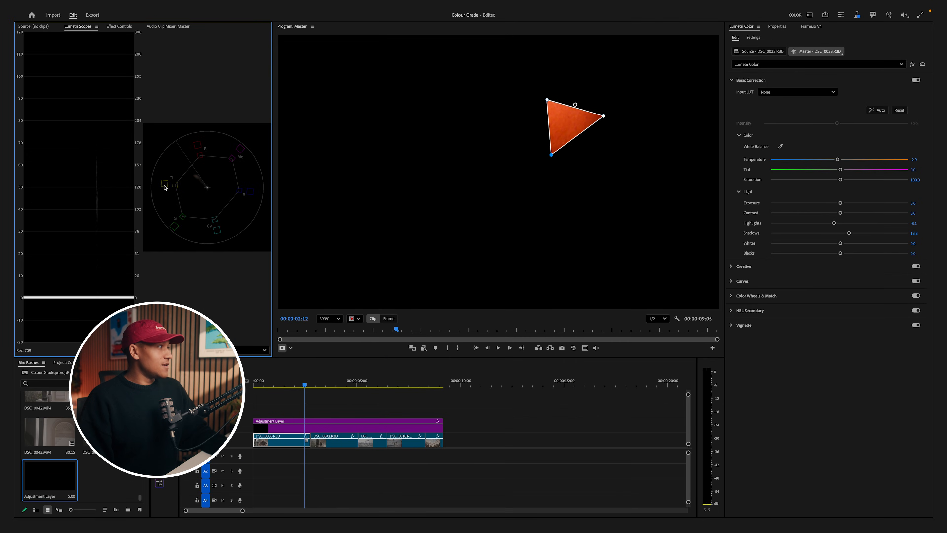
- Enlarge the Lumetri scopes for a closer look at the vectorscope and bring the masked skin patch into view
left_click_drag(272, 191, 472, 185)
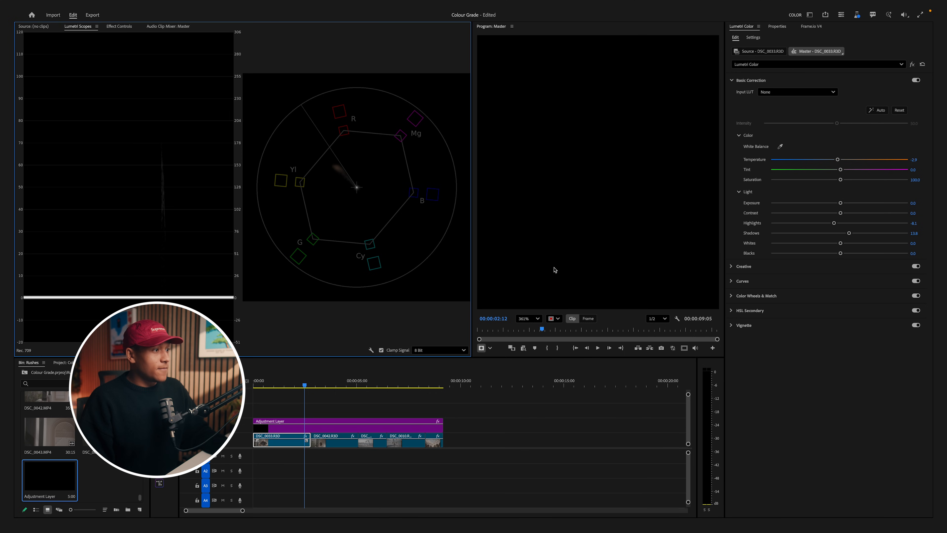
scroll(557, 188, "right", 5)
scroll(697, 173, "up", 5)
scroll(686, 165, "up", 2)
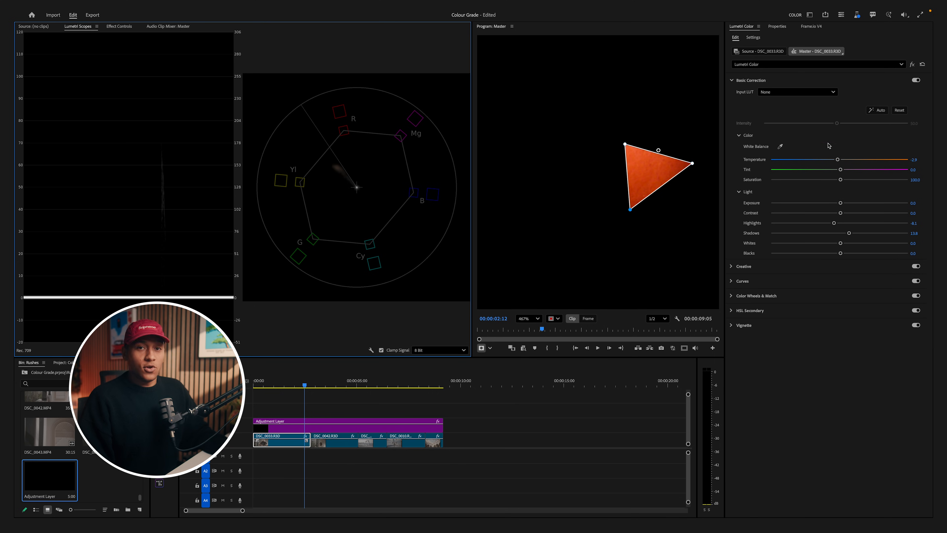
- Sample the masked skin for the Hue vs Hue curve and raise its middle point slightly to align the skin with the vectorscope's skin tone line
left_click(732, 282)
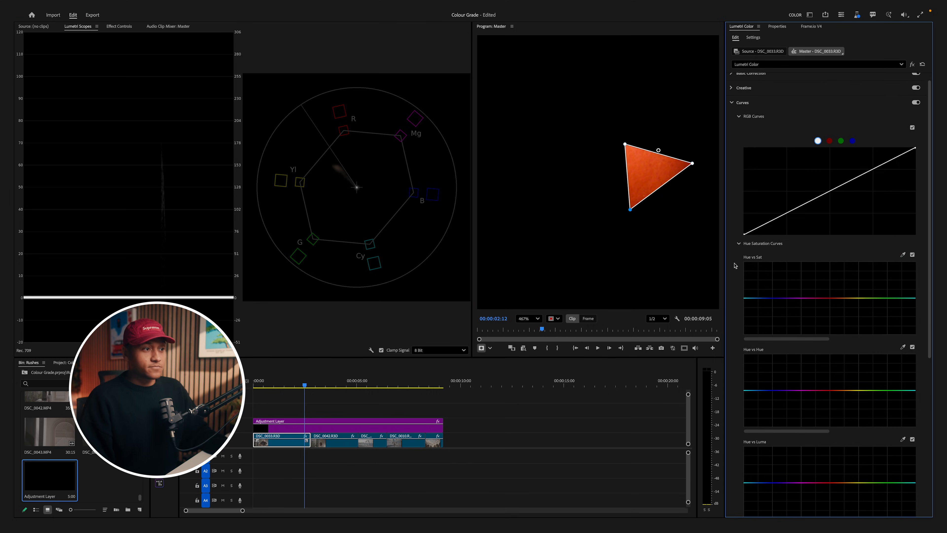
scroll(735, 265, "down", 5)
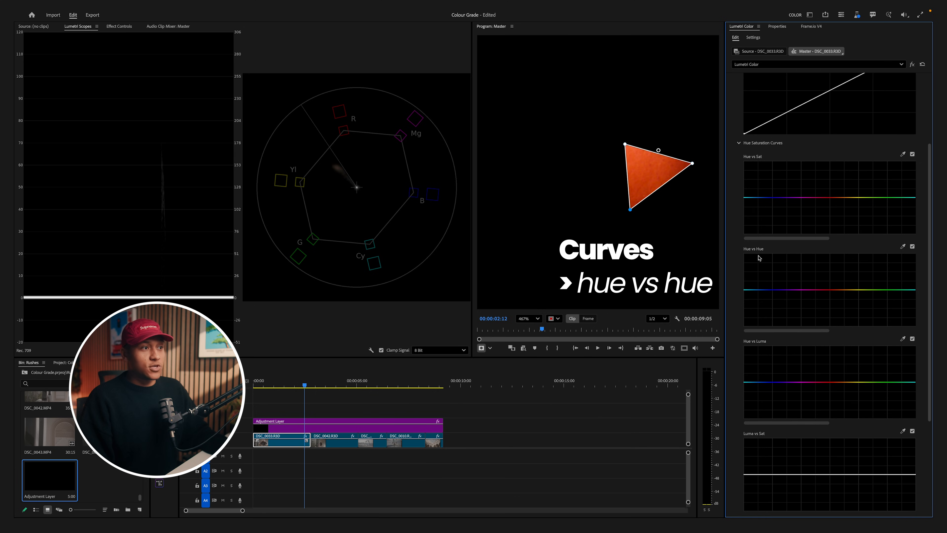
left_click(903, 247)
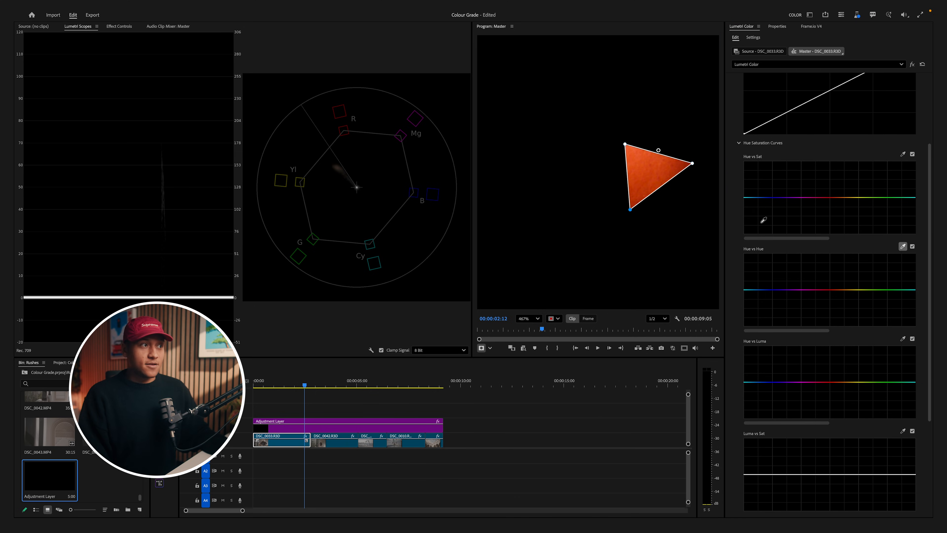
left_click(652, 165)
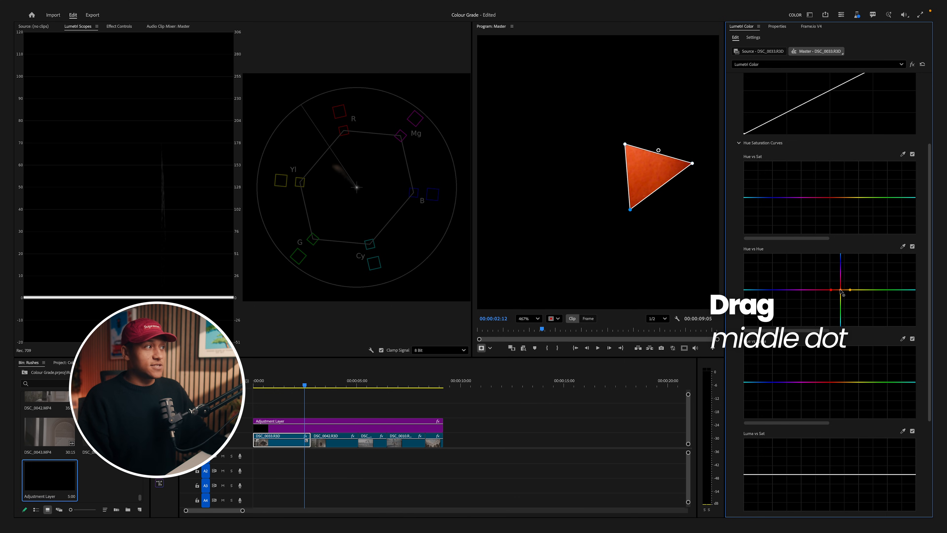
left_click_drag(841, 291, 838, 289)
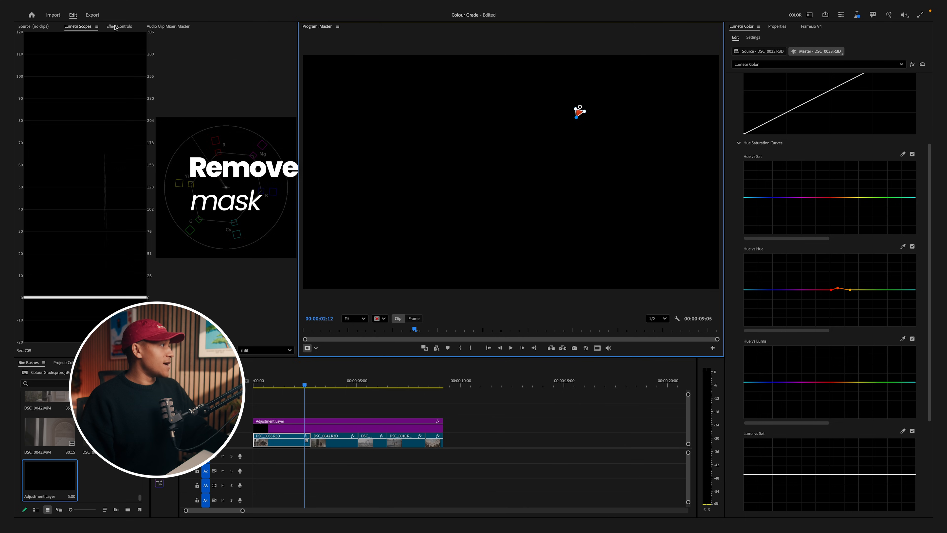
- Delete the opacity pen mask from DSC_0033.R3D
left_click(117, 26)
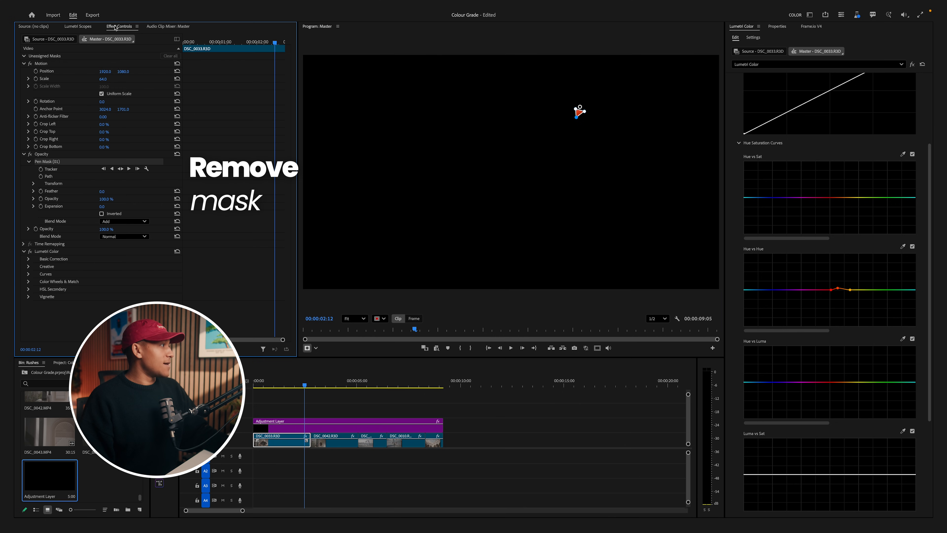
key("Delete")
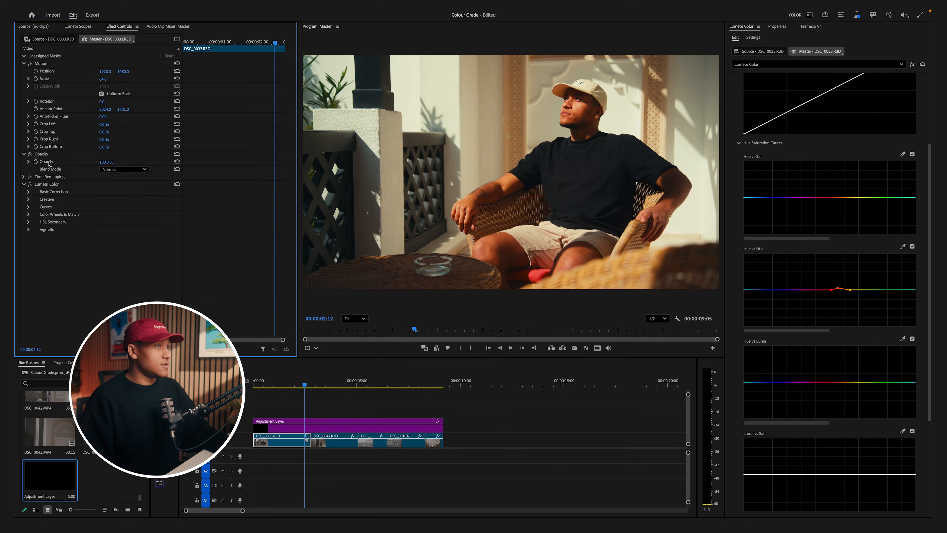